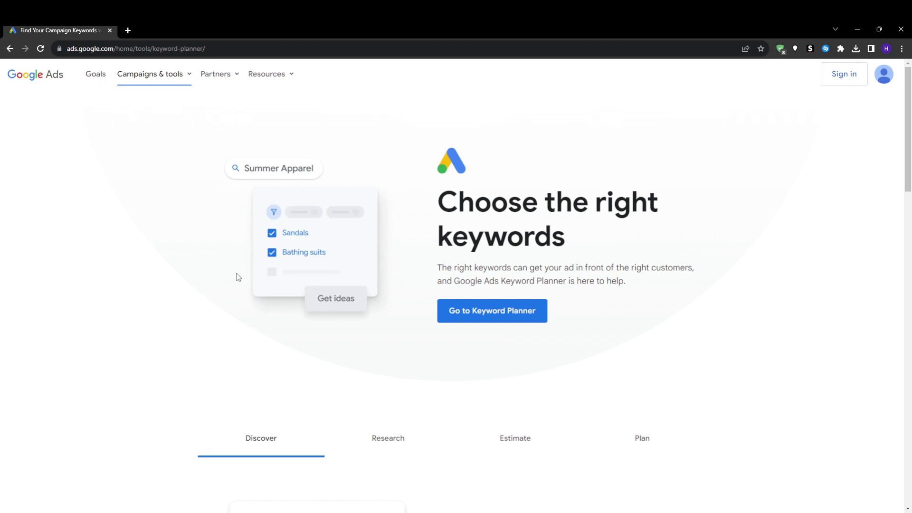
Step: Examine the Keyword Planner landing page, including its getting-started steps and the Plan feature description
scroll(138, 255, down, 4)
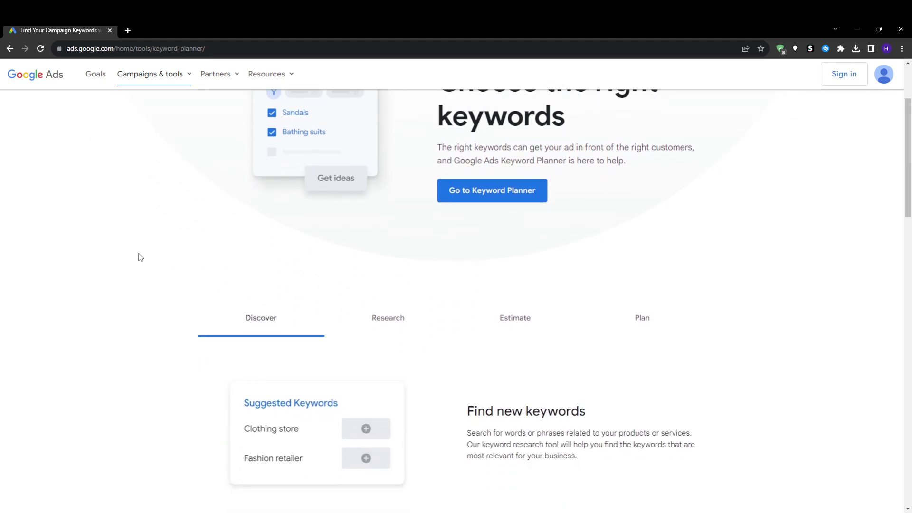
scroll(121, 257, down, 3)
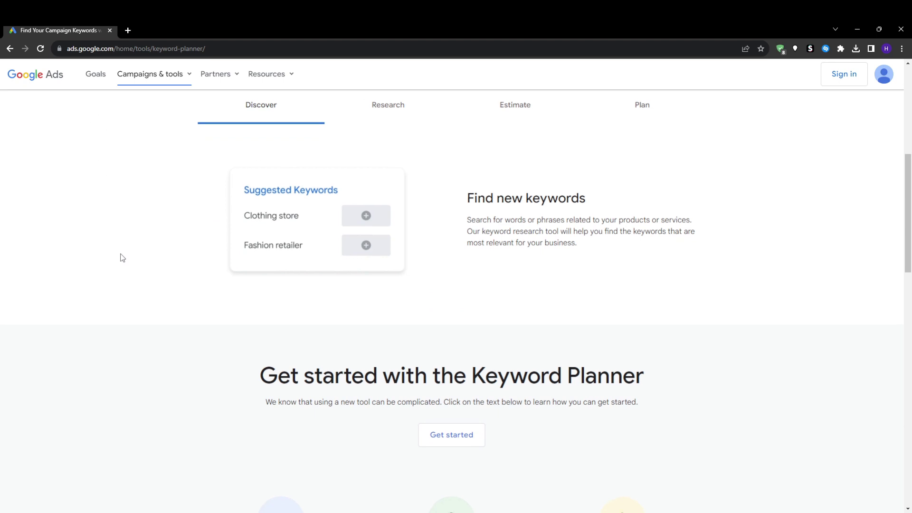
scroll(121, 259, down, 4)
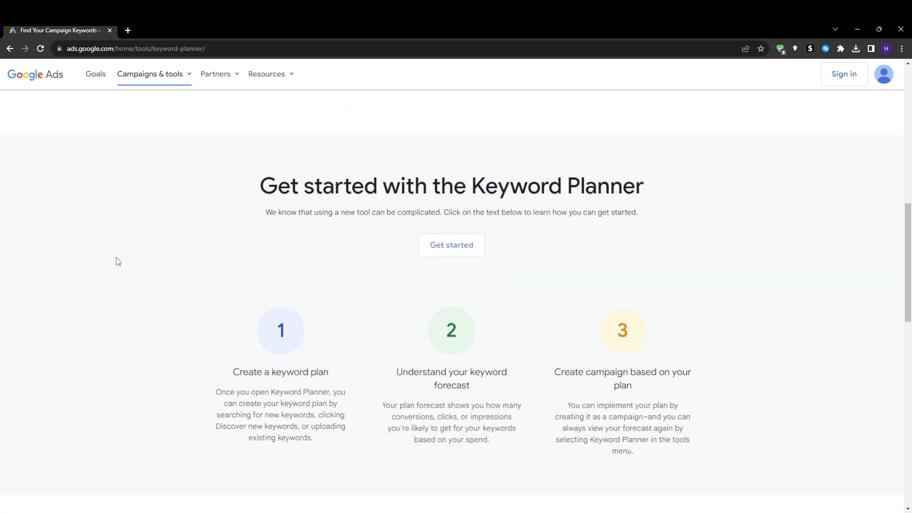
scroll(118, 262, down, 1)
scroll(118, 262, down, 9)
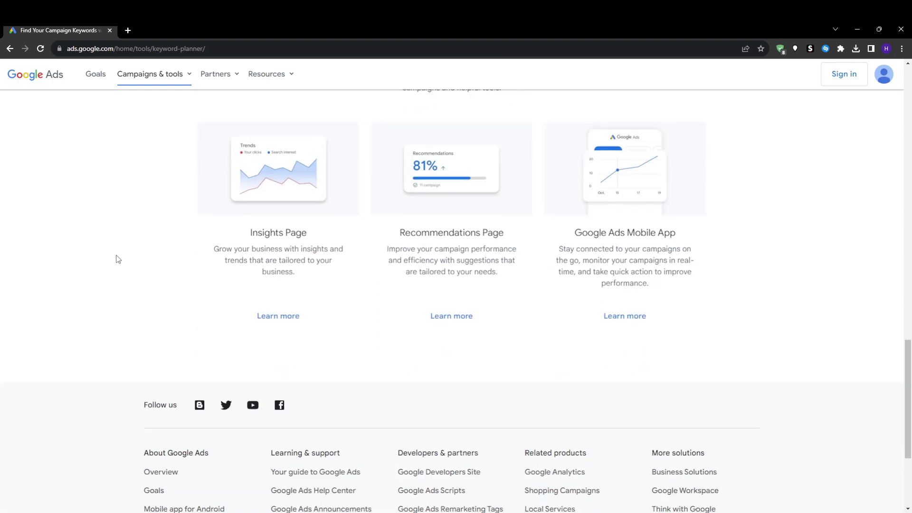
scroll(118, 259, up, 9)
scroll(119, 254, up, 10)
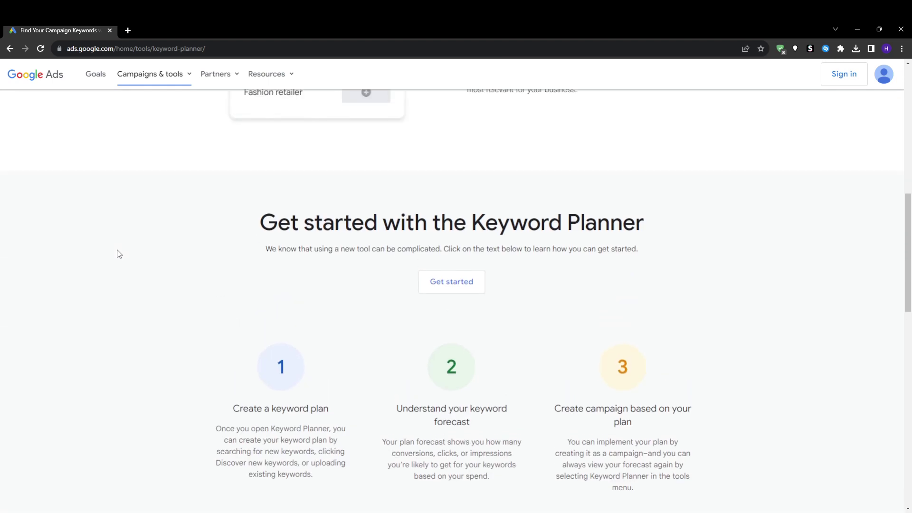
scroll(121, 253, up, 2)
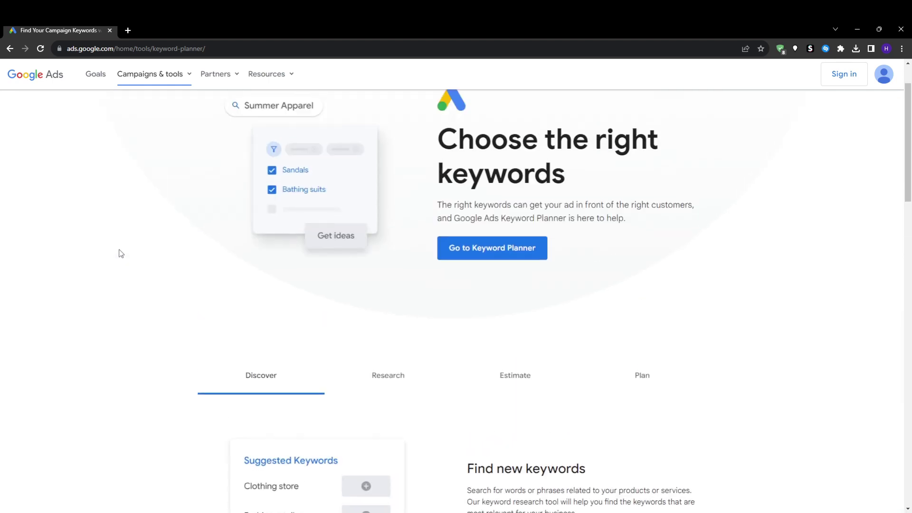
click(642, 449)
scroll(217, 311, down, 4)
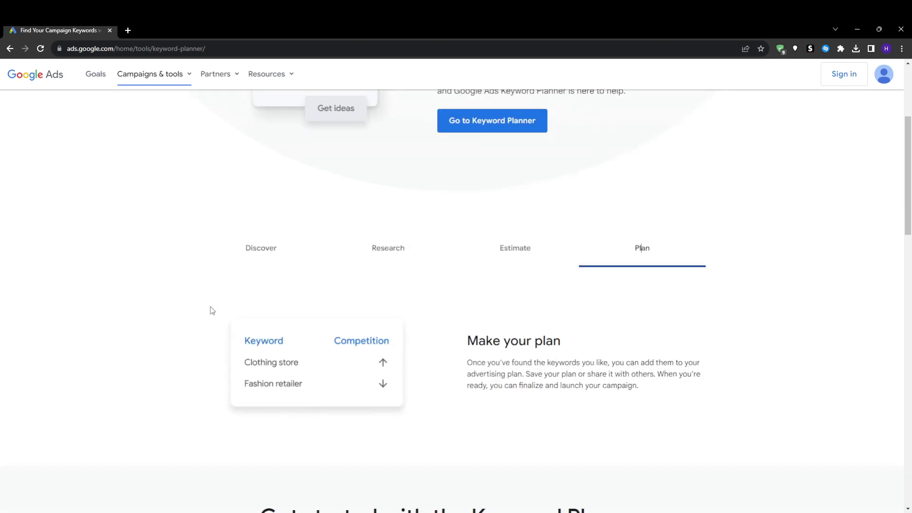
scroll(212, 293, up, 2)
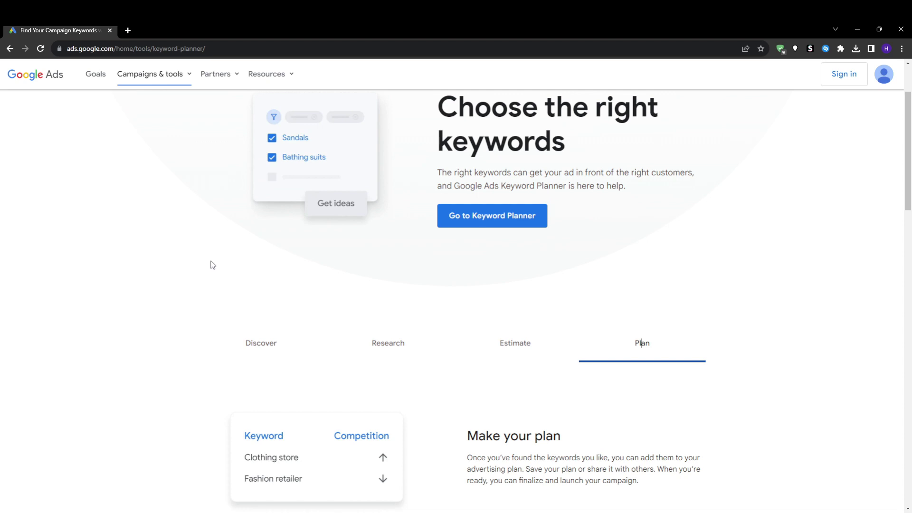
scroll(212, 264, up, 2)
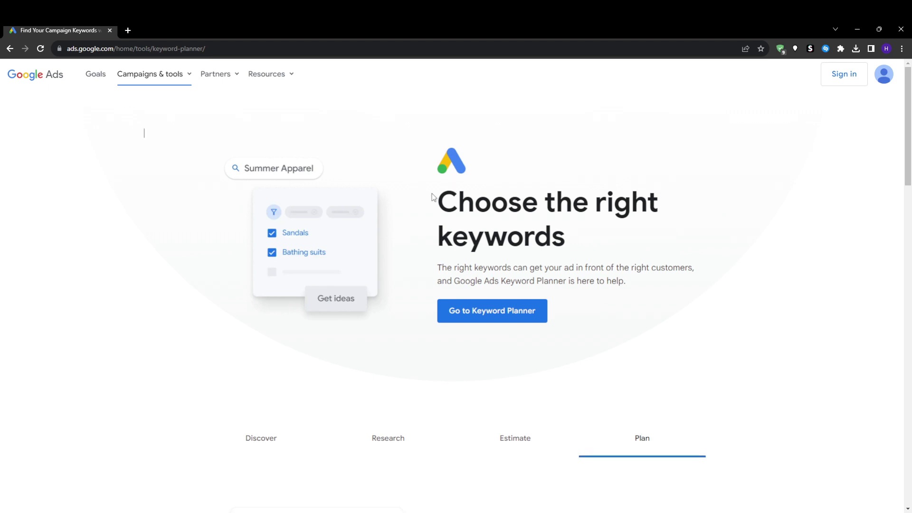
Step: Go to Keyword Planner from the landing page and create a new Google Ads account
drag(143, 132, 570, 246)
click(570, 246)
click(507, 311)
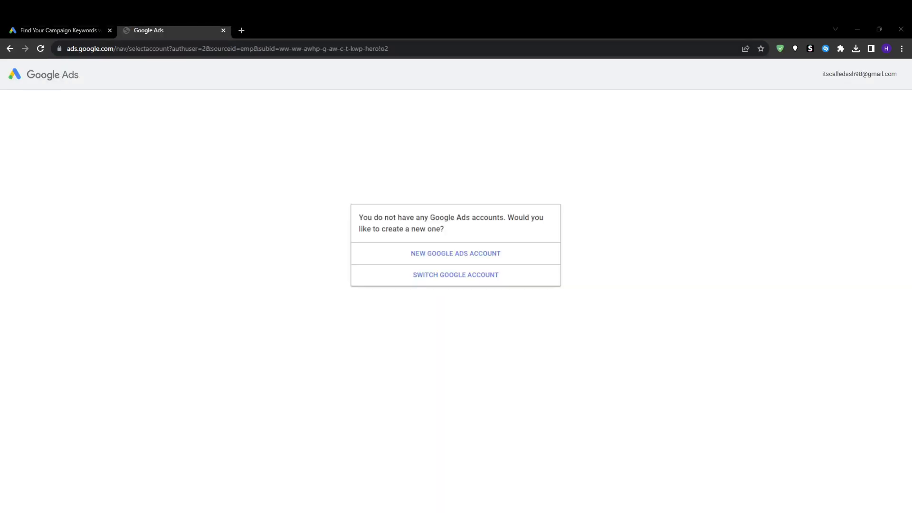
click(442, 252)
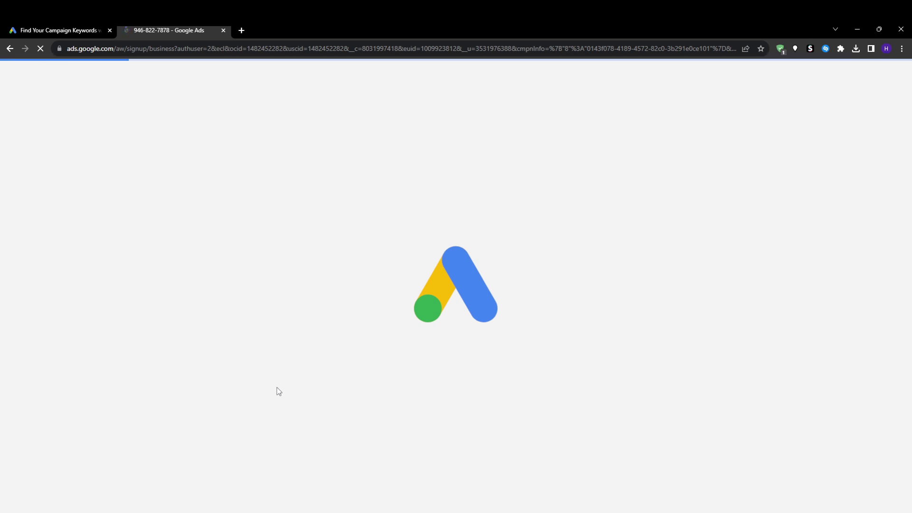
Step: Review the Keyword Planner landing page again, including the plan description and the getting-started section
click(57, 29)
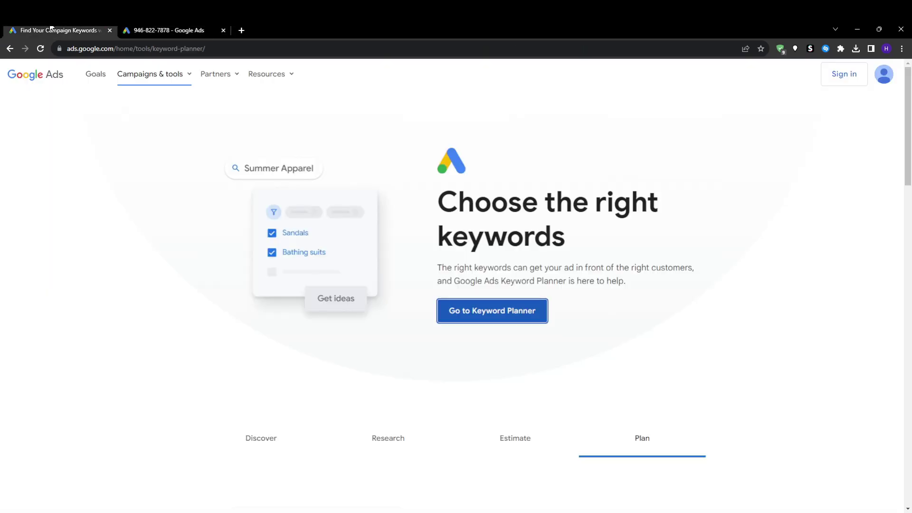
click(171, 30)
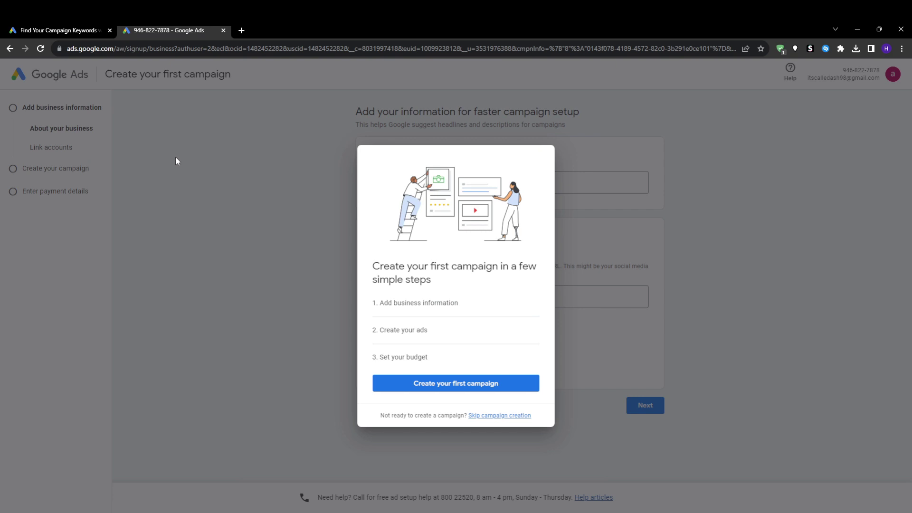
key(ctrl+shift+Tab)
scroll(167, 256, down, 3)
scroll(167, 256, down, 7)
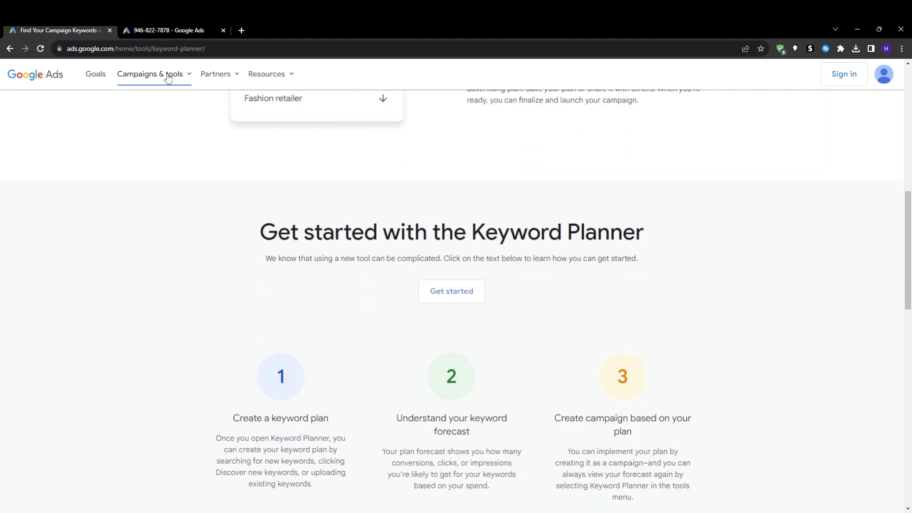
scroll(156, 228, up, 6)
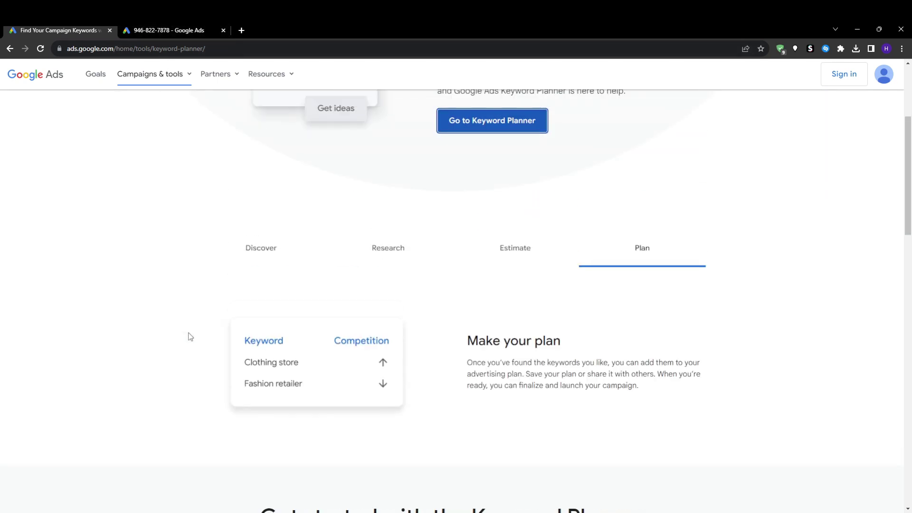
scroll(190, 335, up, 2)
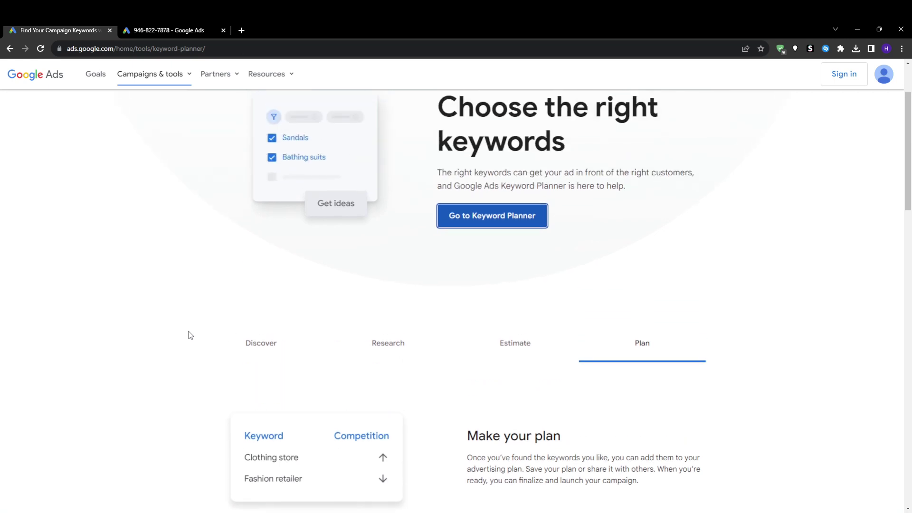
scroll(190, 335, up, 2)
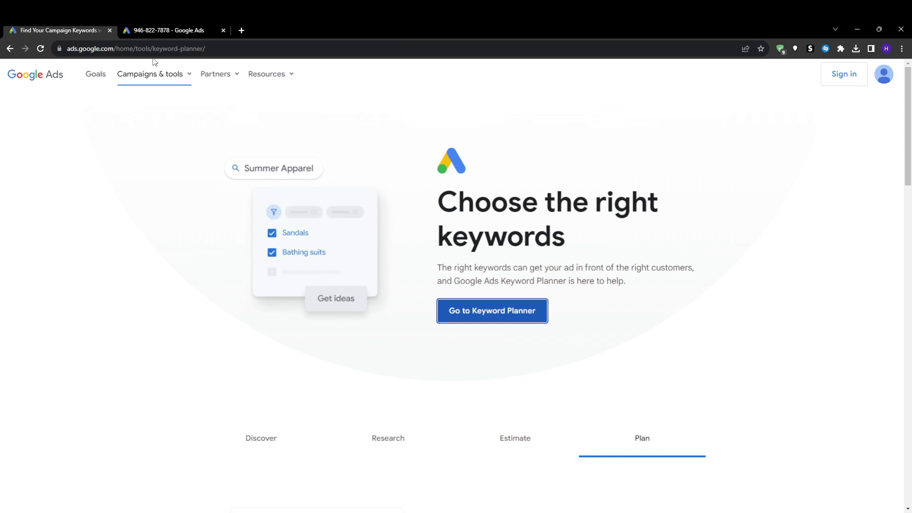
Step: Return to the Google Ads account signup and start creating the first campaign
click(145, 32)
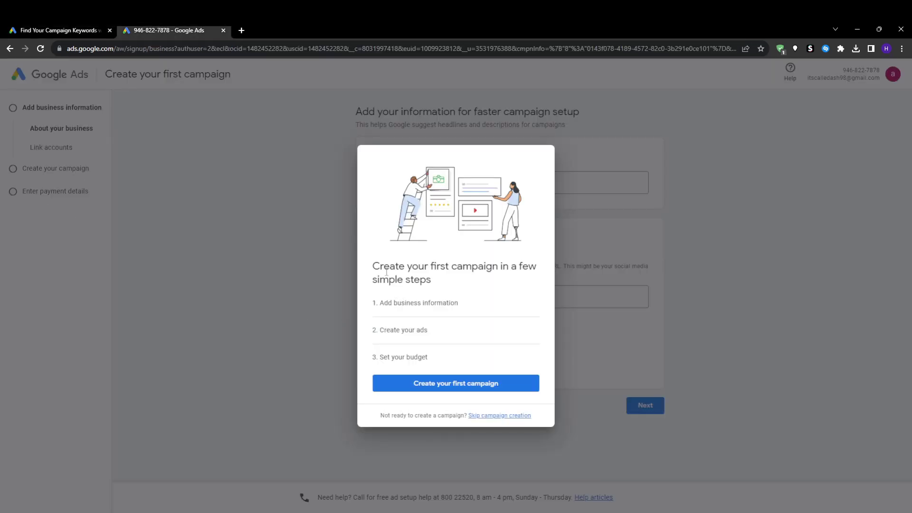
drag(372, 266, 494, 280)
click(466, 357)
click(455, 384)
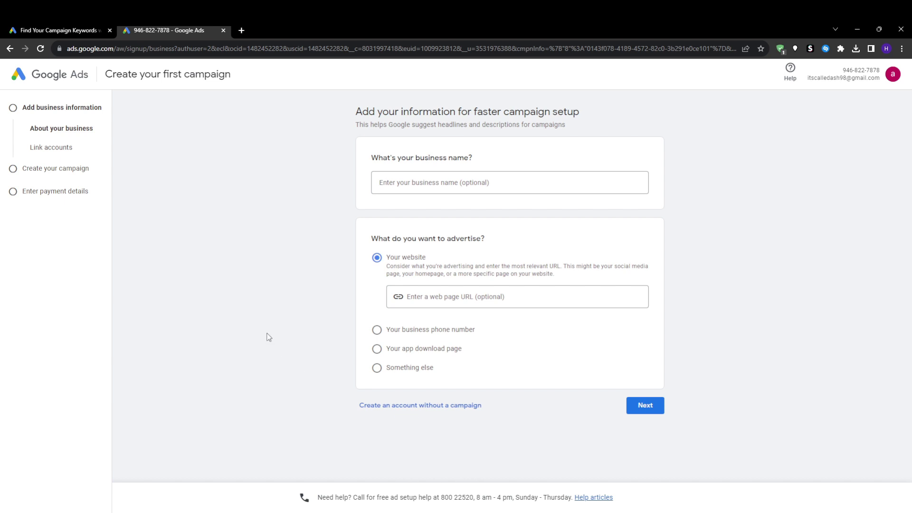
Step: Leave the optional business information blank and skip linking accounts in the campaign setup
drag(366, 160, 485, 148)
click(487, 158)
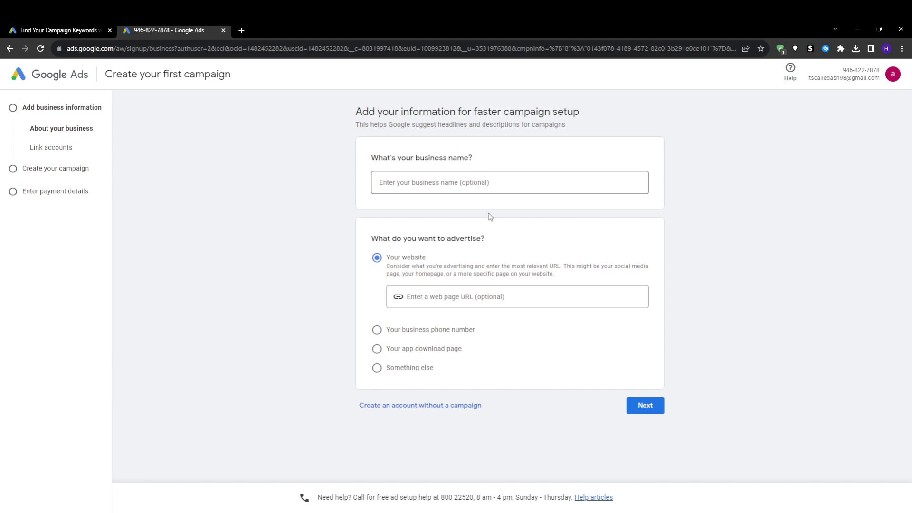
click(656, 406)
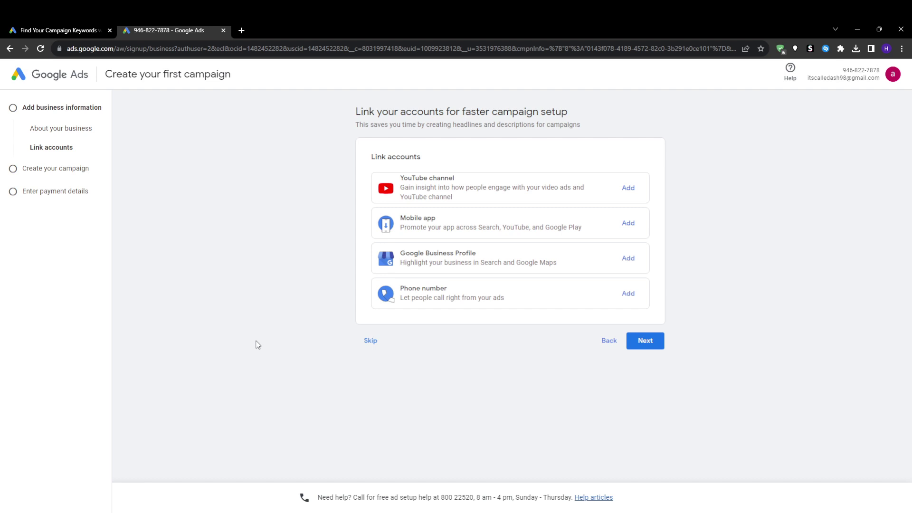
click(370, 341)
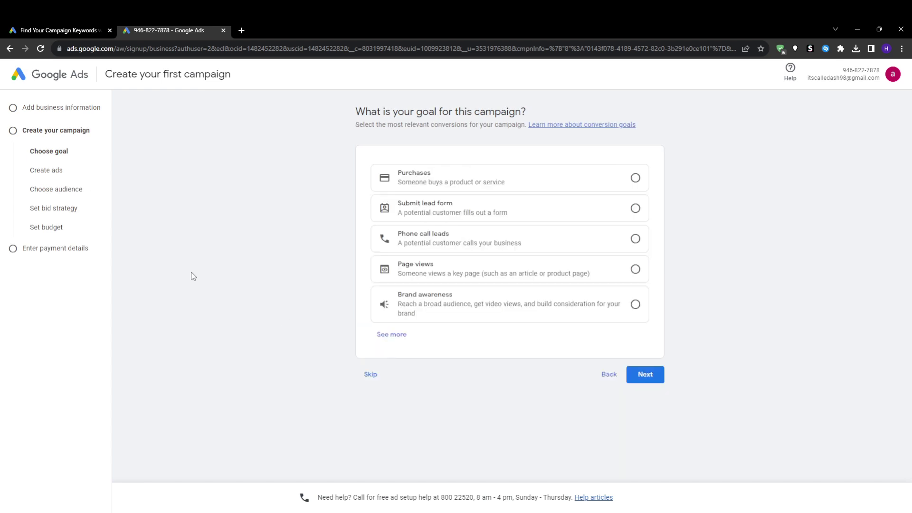
Step: Choose Page views as the campaign goal and continue to the campaign type selection
drag(356, 112, 534, 104)
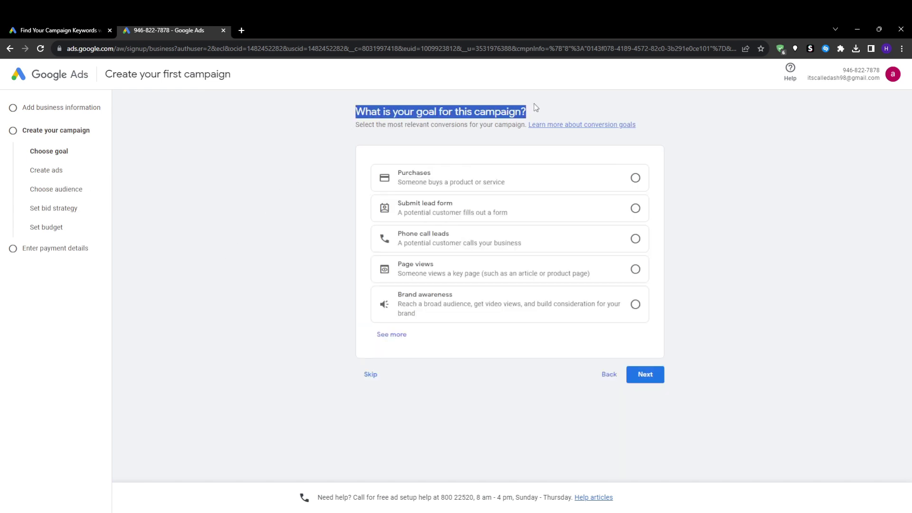
click(534, 103)
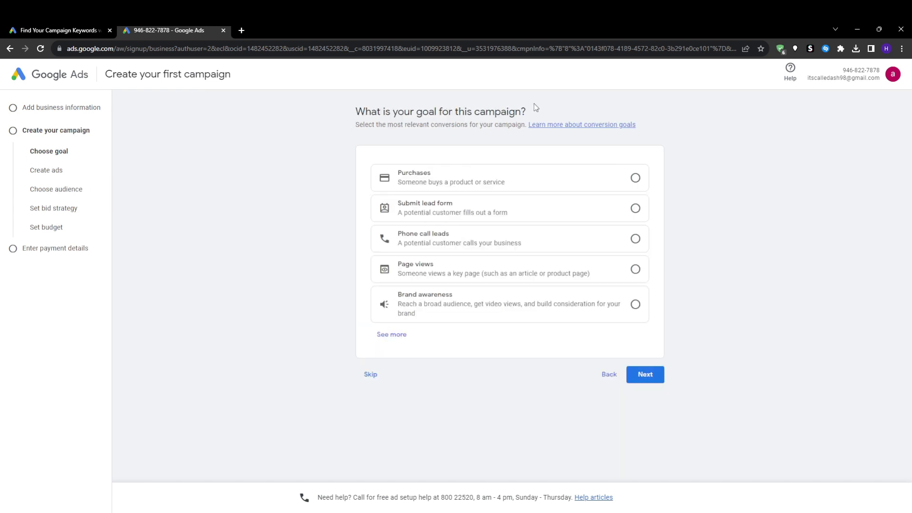
drag(372, 126, 433, 125)
click(434, 124)
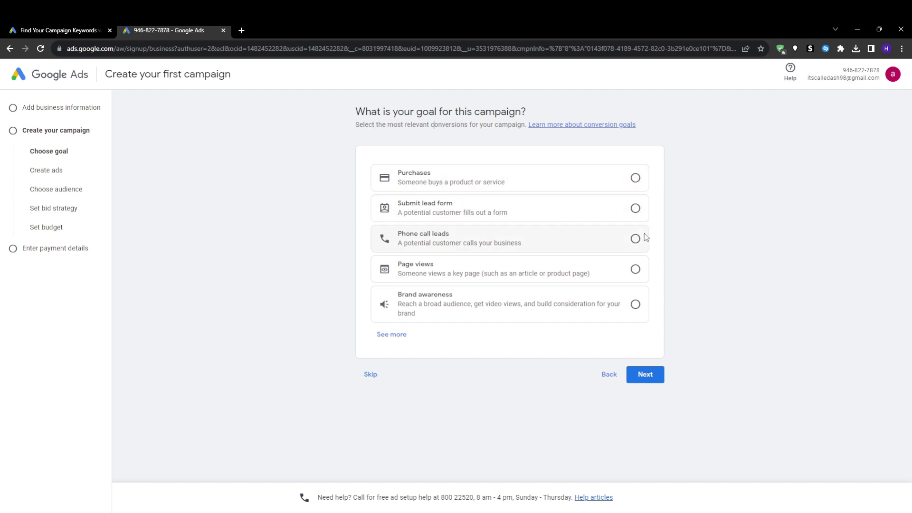
click(636, 269)
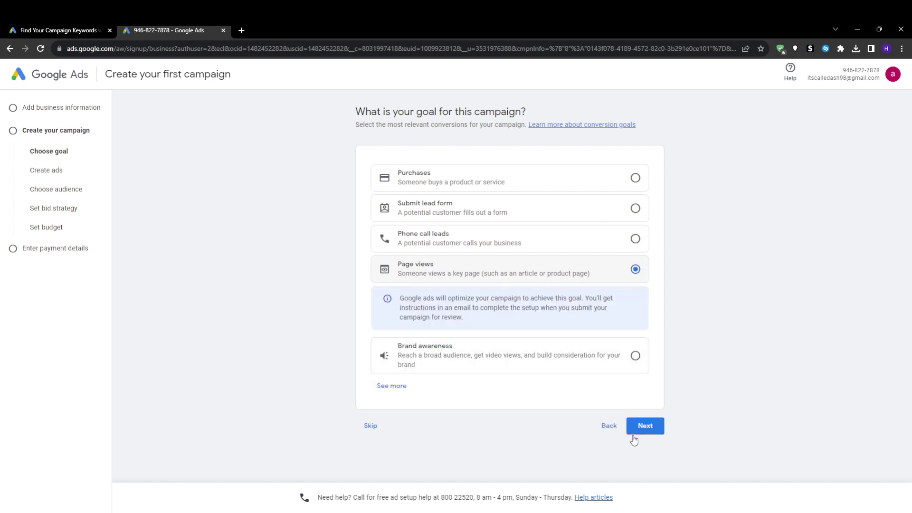
click(650, 437)
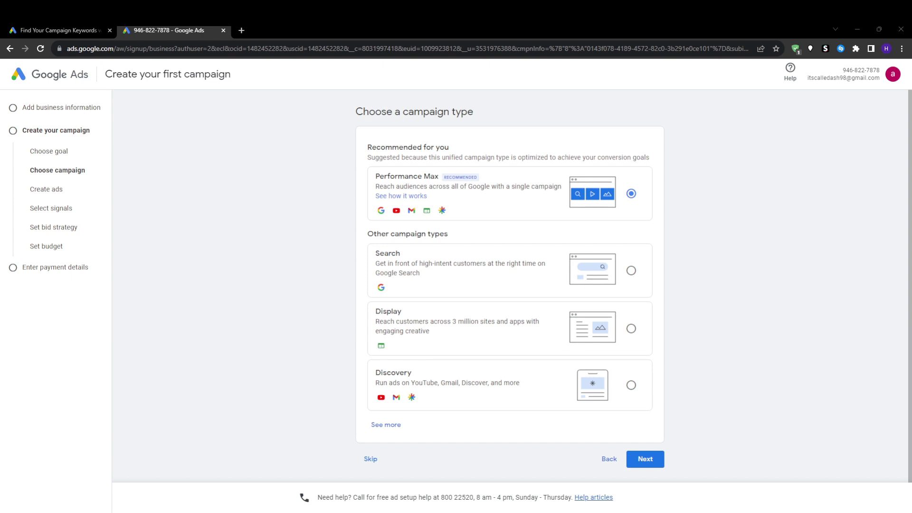
key(alt+Tab)
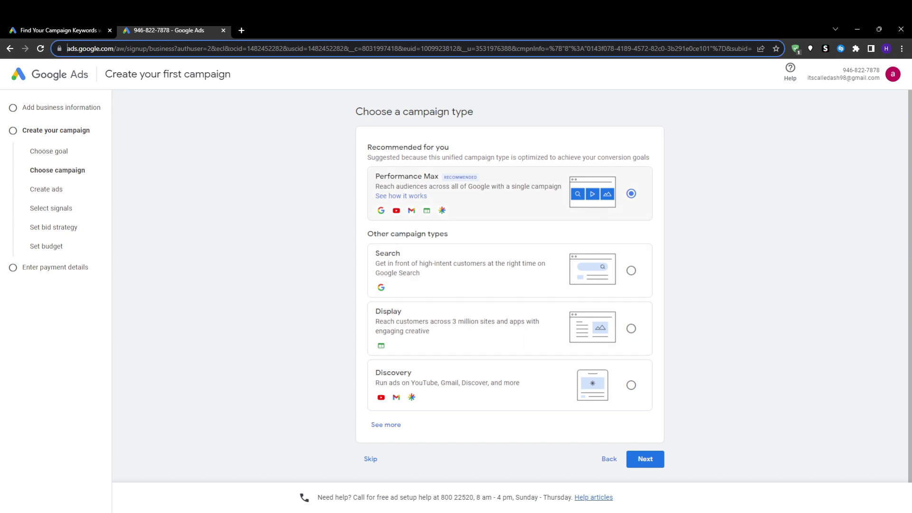
click(645, 458)
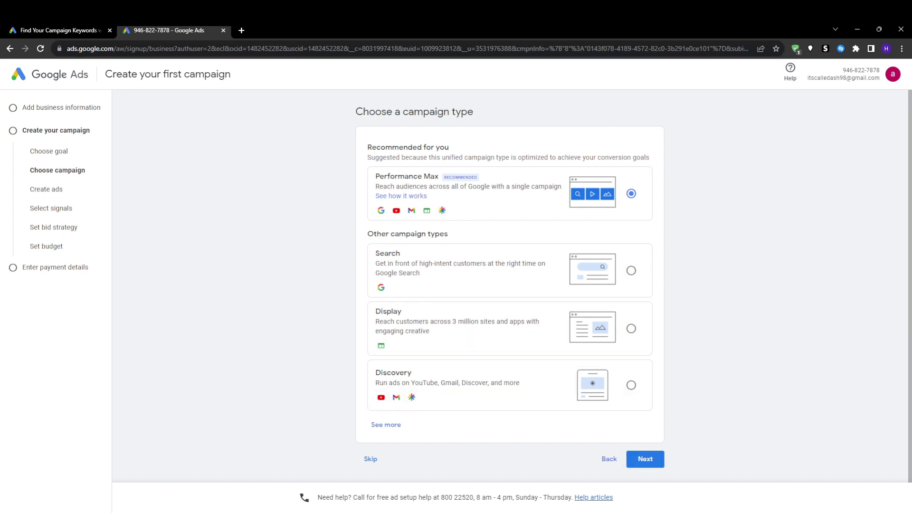
click(371, 459)
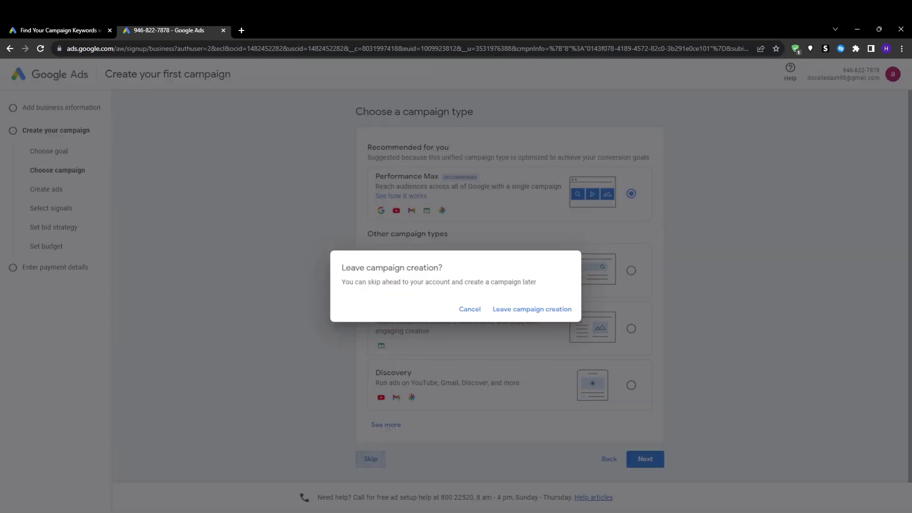
drag(341, 267, 442, 268)
click(469, 310)
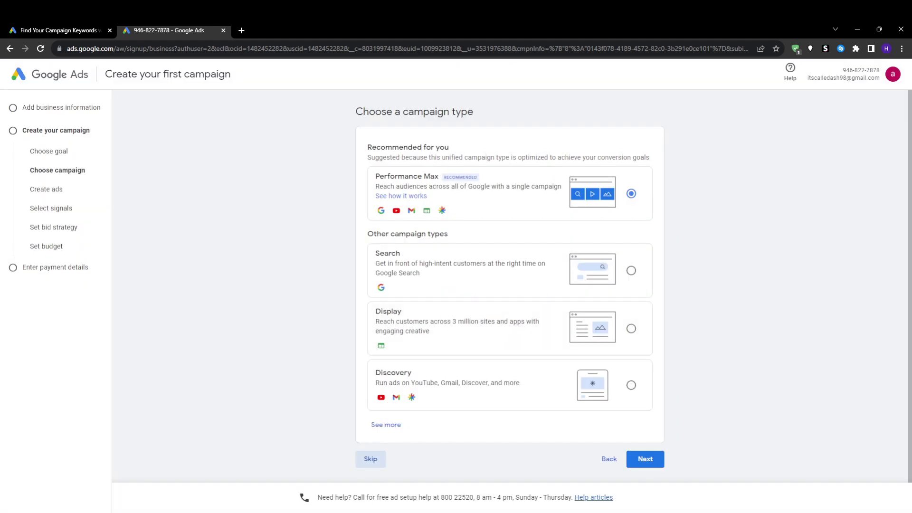
Step: Select the Discovery campaign type after trying Search and revisiting the campaign goal selection
click(420, 272)
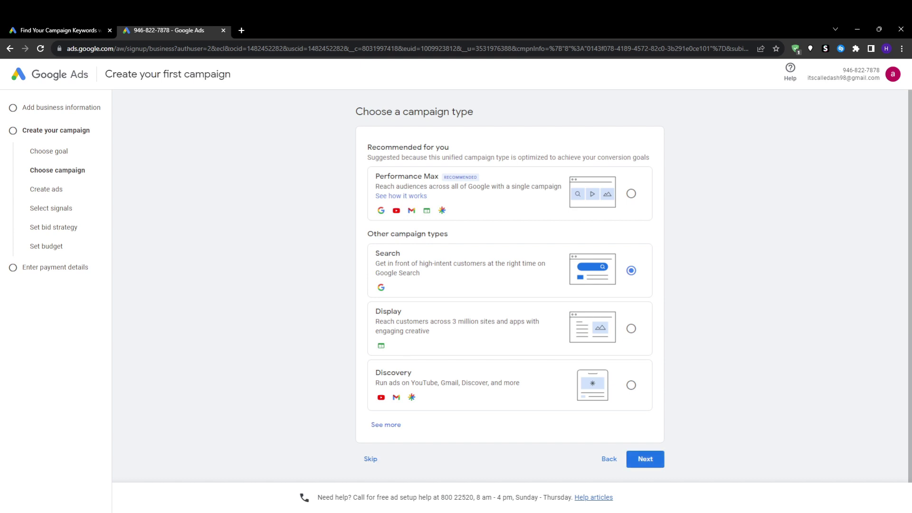
click(609, 458)
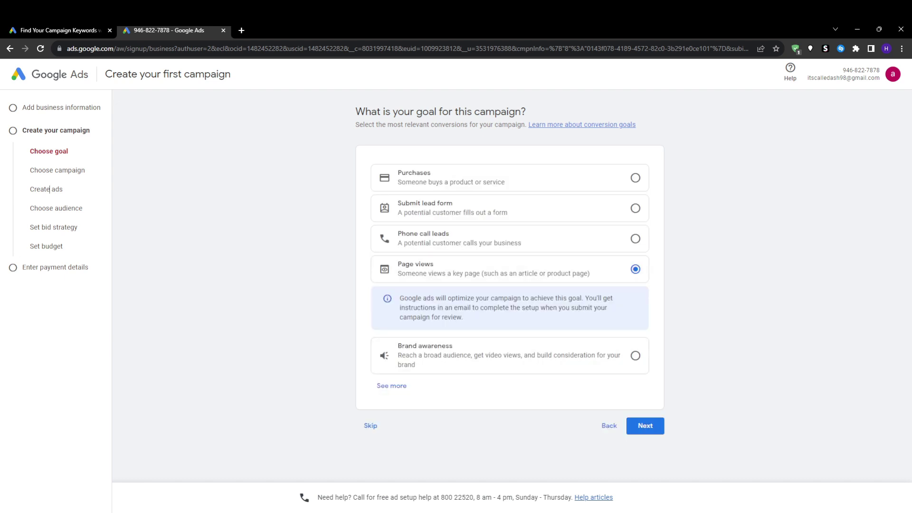
click(645, 426)
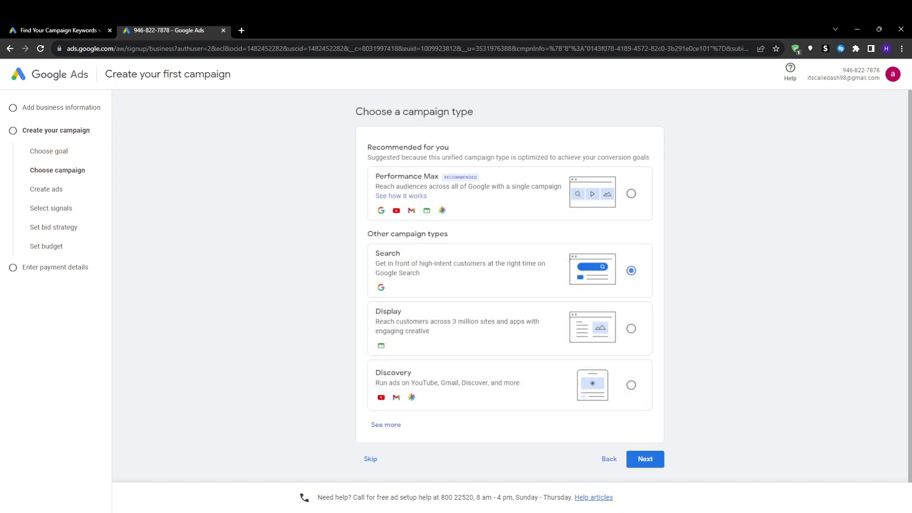
click(631, 385)
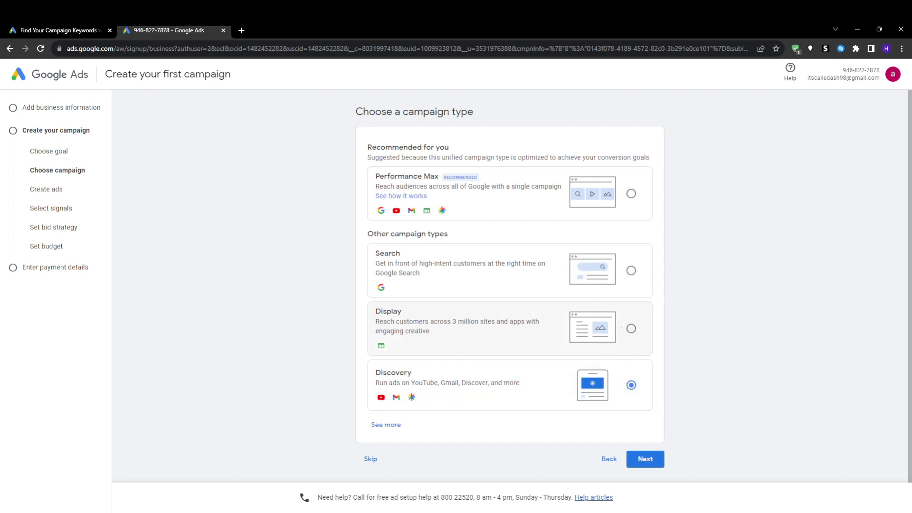
Step: Set the campaign goal to Purchases and continue to the campaign type selection
click(630, 328)
click(634, 178)
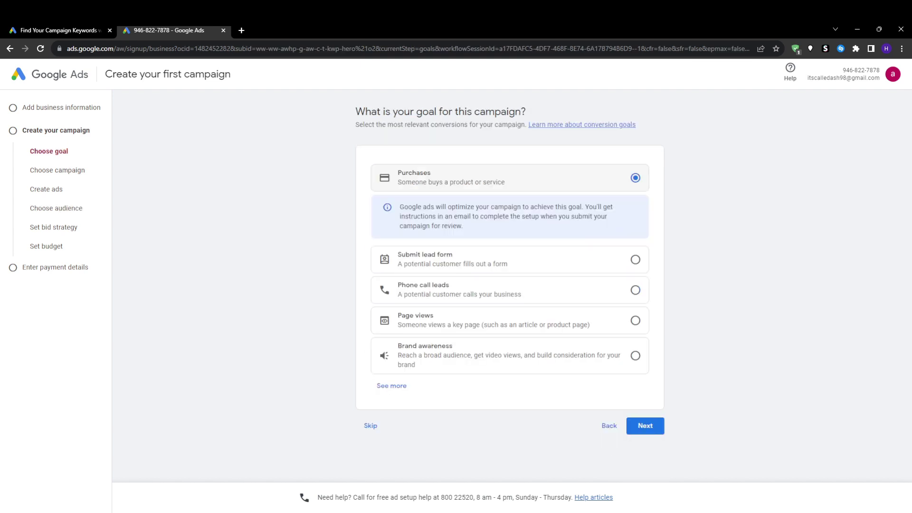
click(645, 426)
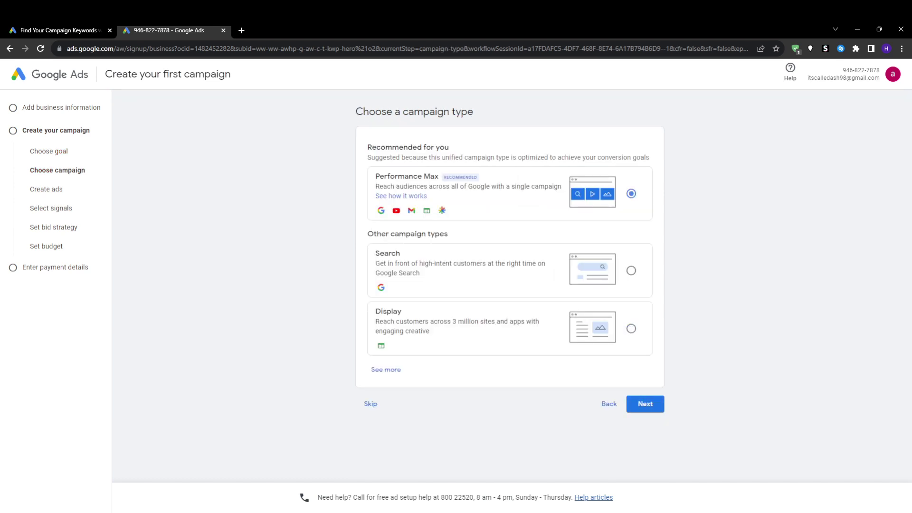
Step: Skip the campaign setup and leave campaign creation to reach the business information confirmation
click(370, 404)
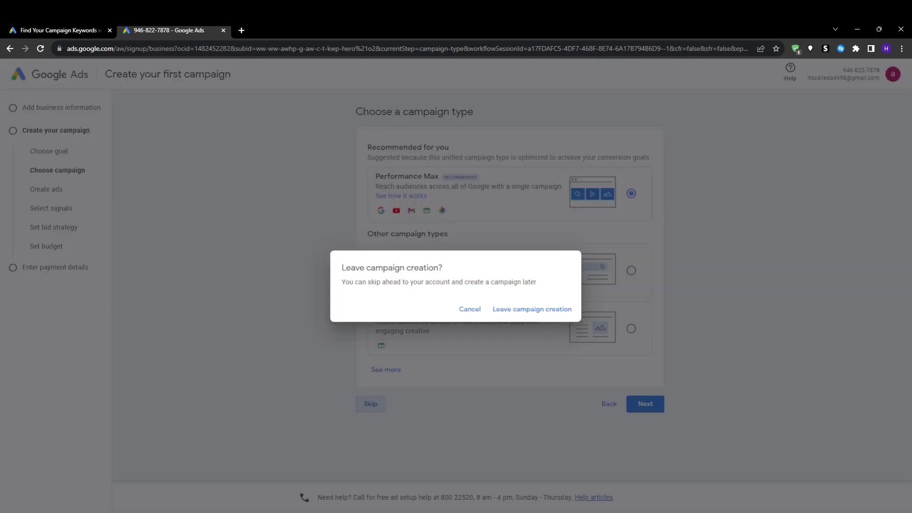
click(528, 309)
scroll(605, 286, down, 1)
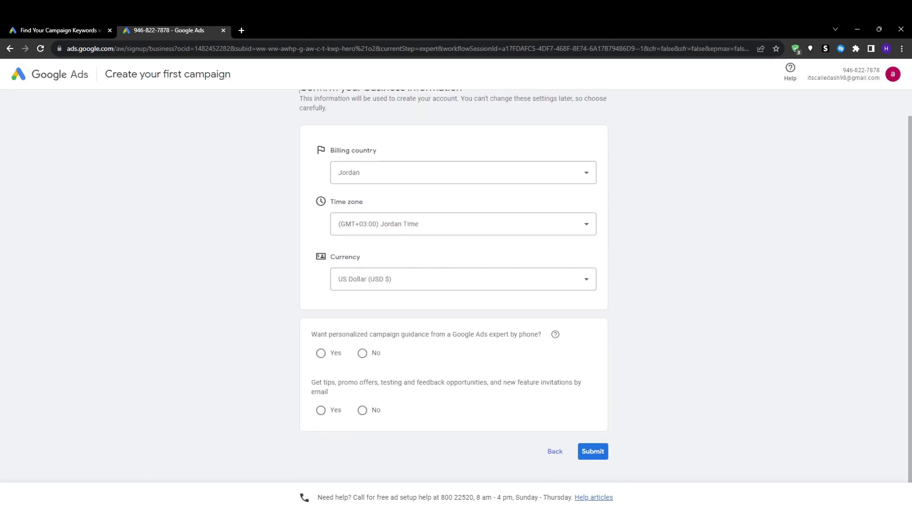
scroll(453, 286, up, 1)
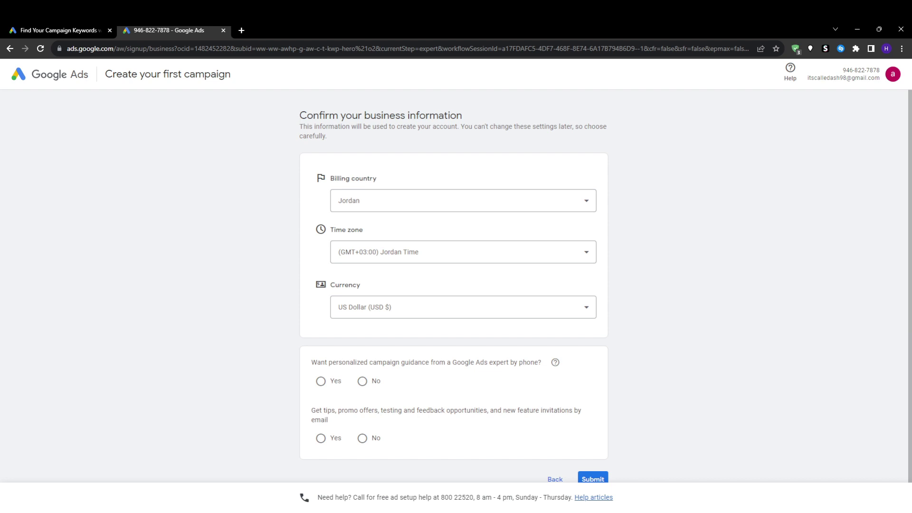
Step: Decline personalized campaign guidance by phone from a Google Ads expert
click(334, 381)
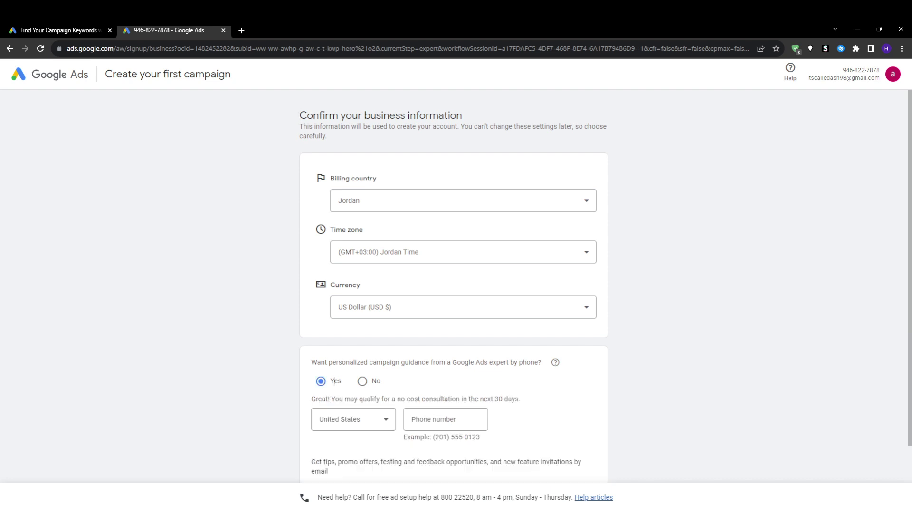
click(363, 381)
click(337, 381)
scroll(337, 381, down, 1)
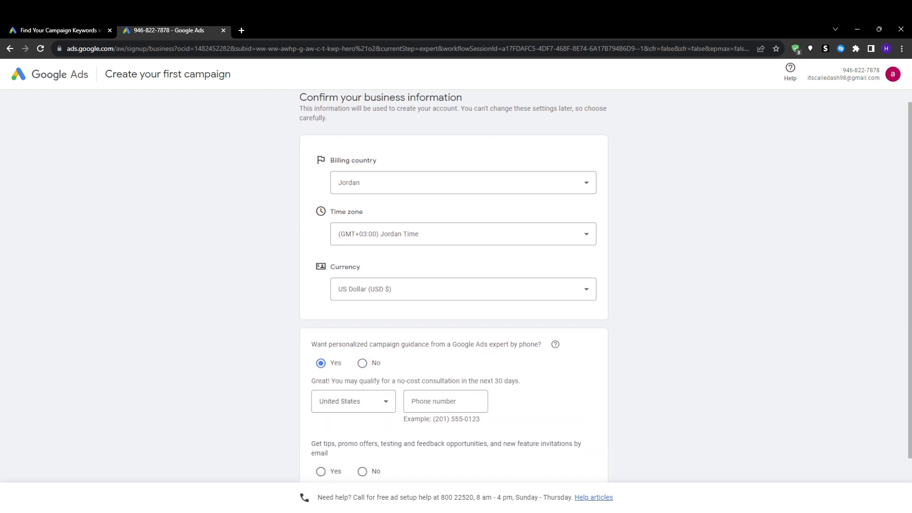
click(375, 380)
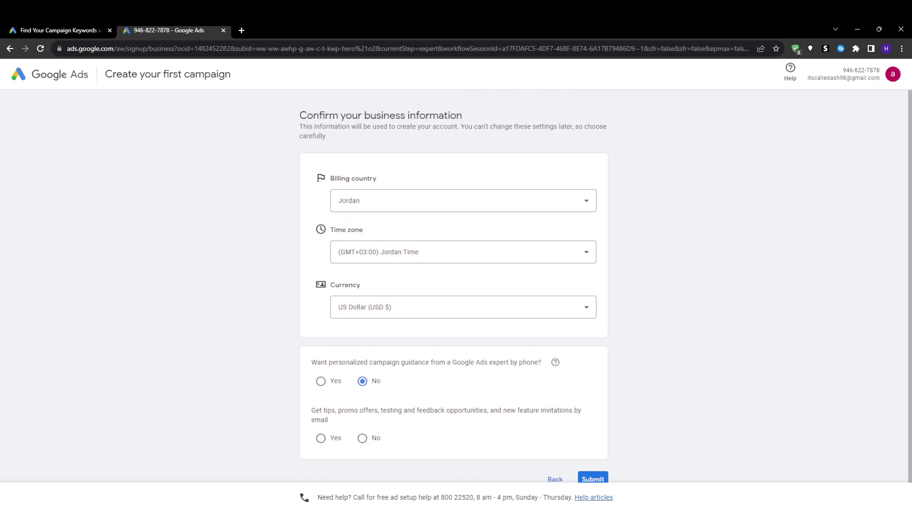
click(285, 49)
click(60, 30)
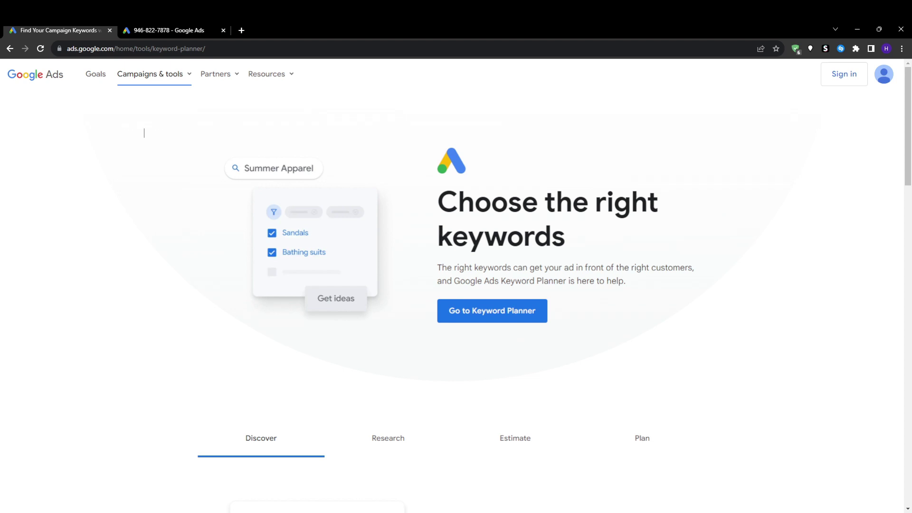
click(169, 31)
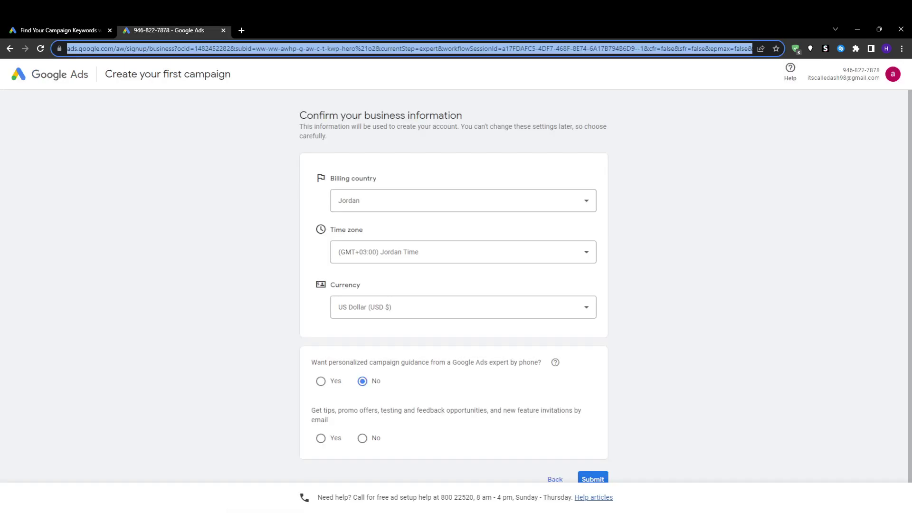
click(361, 284)
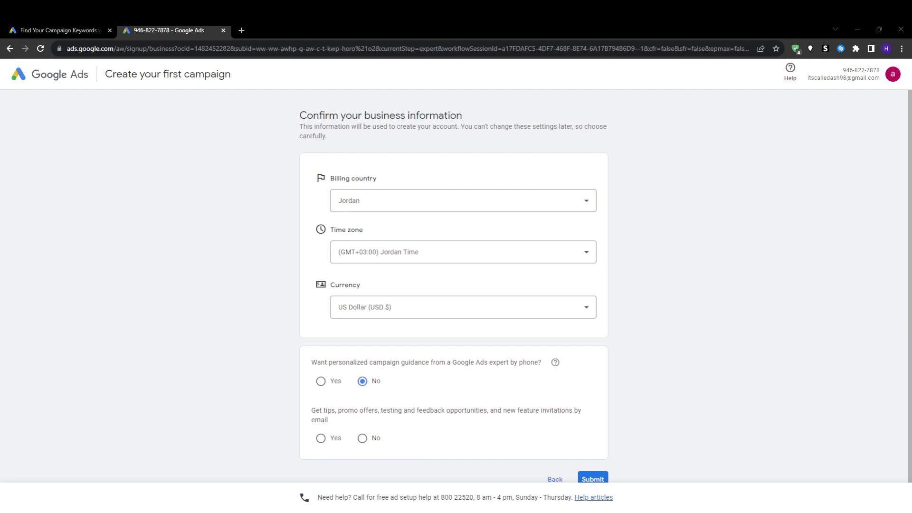
Step: Keep Jordan as billing country, Jordan Time and US Dollar, decline tips and offers by email, and submit the business information
click(360, 285)
drag(299, 115, 462, 115)
click(466, 116)
drag(378, 179, 330, 178)
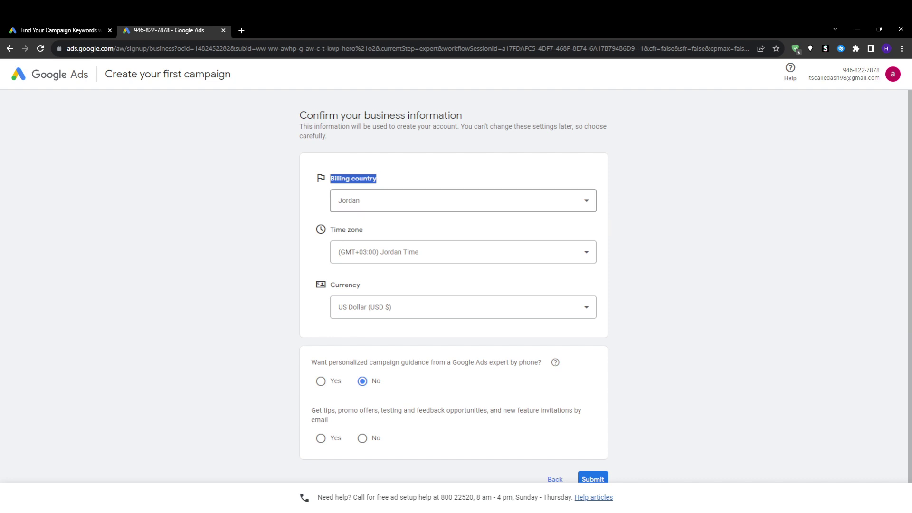
click(331, 230)
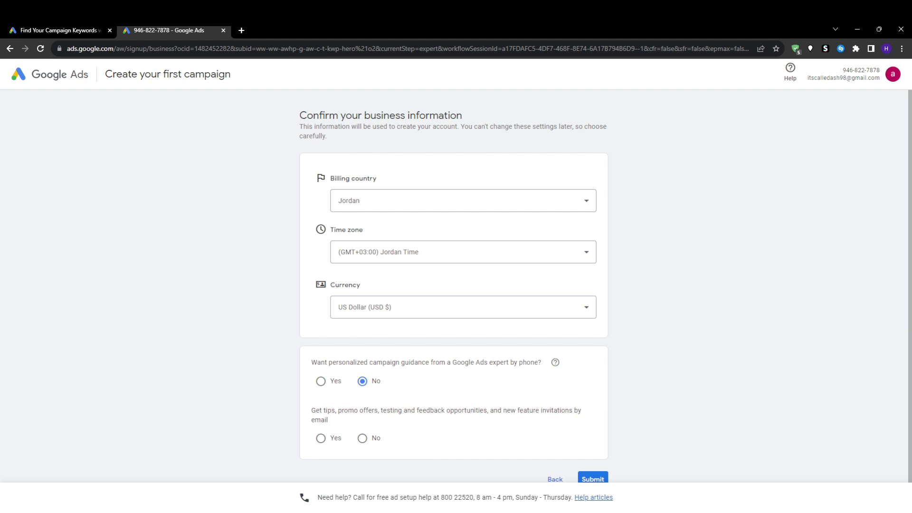
scroll(331, 230, down, 1)
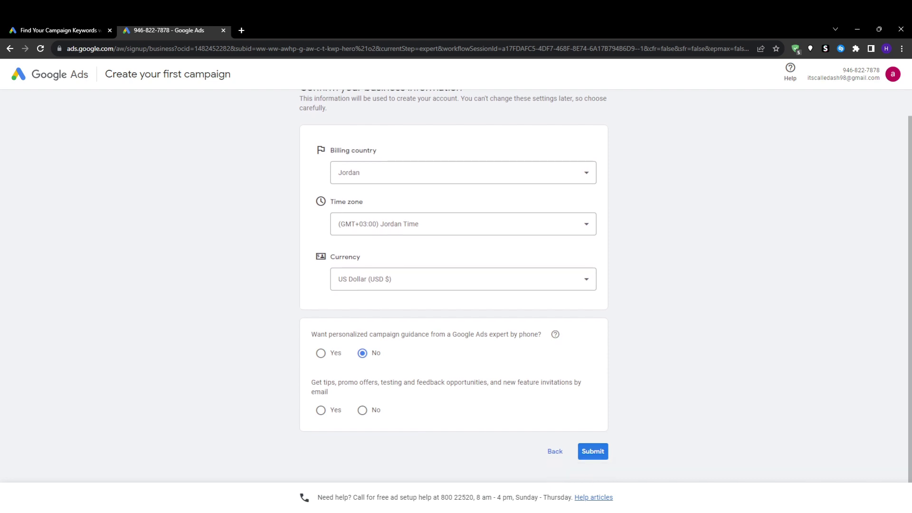
click(362, 410)
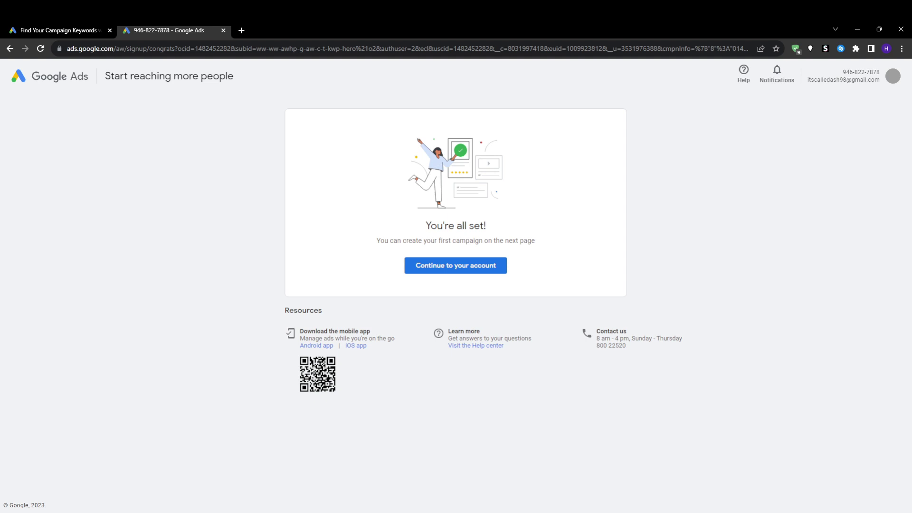
Step: Continue to the new account's overview and open its administration options
drag(377, 241, 535, 241)
click(535, 241)
click(425, 265)
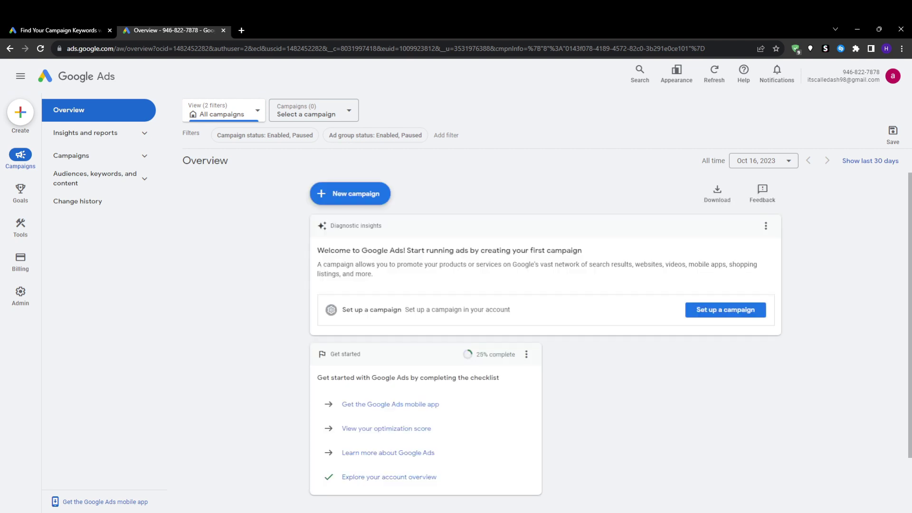
click(20, 294)
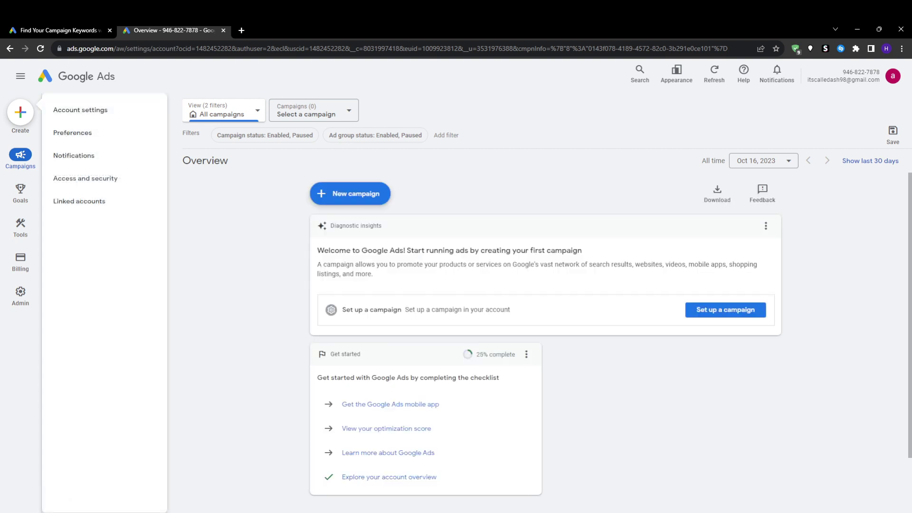